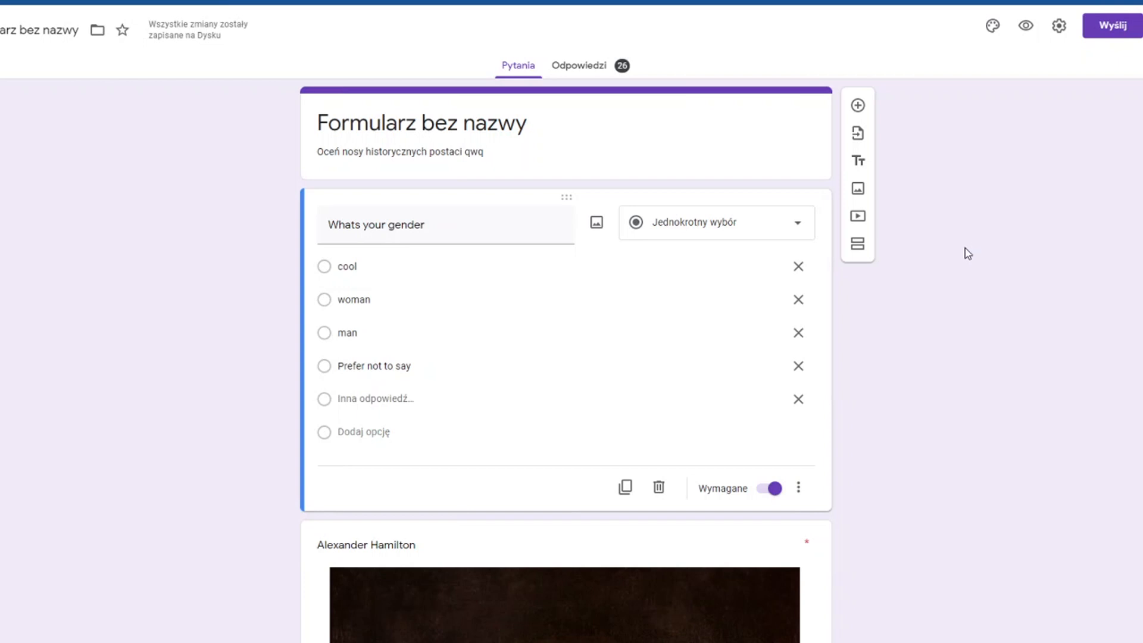
scroll(952, 263, "down", 10)
scroll(912, 281, "down", 4)
scroll(911, 284, "down", 10)
scroll(913, 283, "down", 10)
scroll(912, 280, "down", 10)
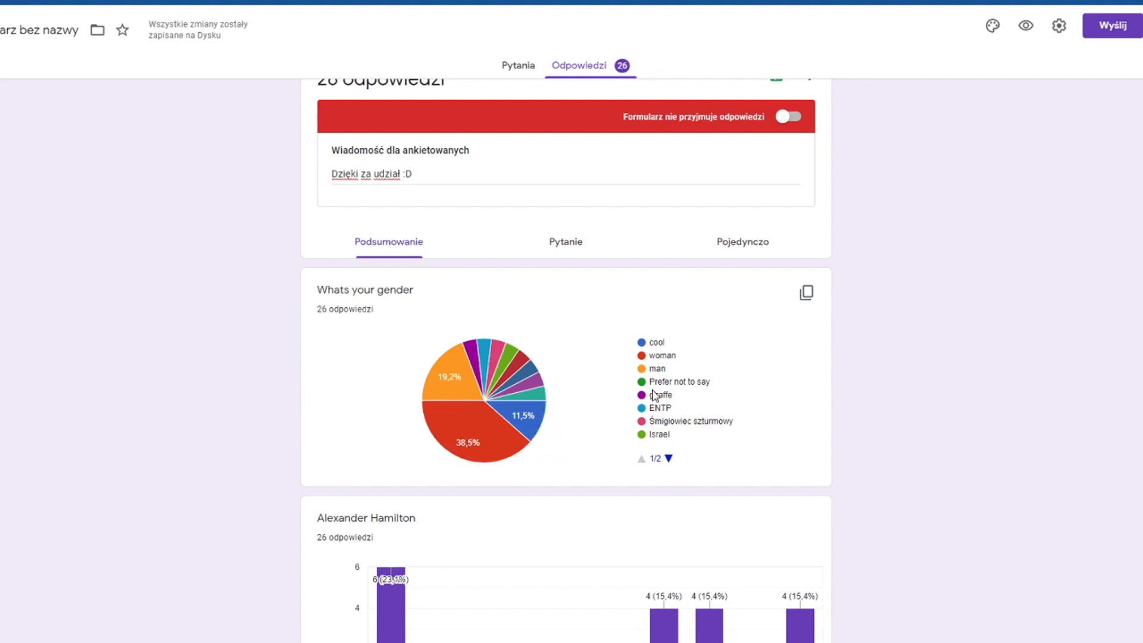
- Page the gender pie-chart legend to its second page of answer labels
left_click(668, 458)
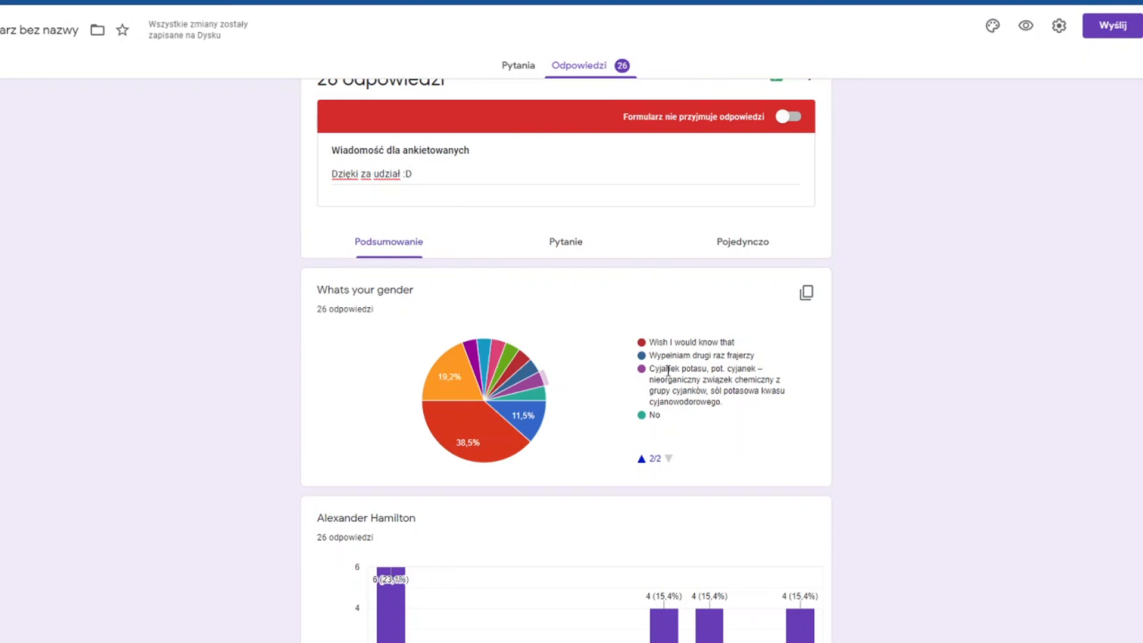
scroll(416, 278, "down", 4)
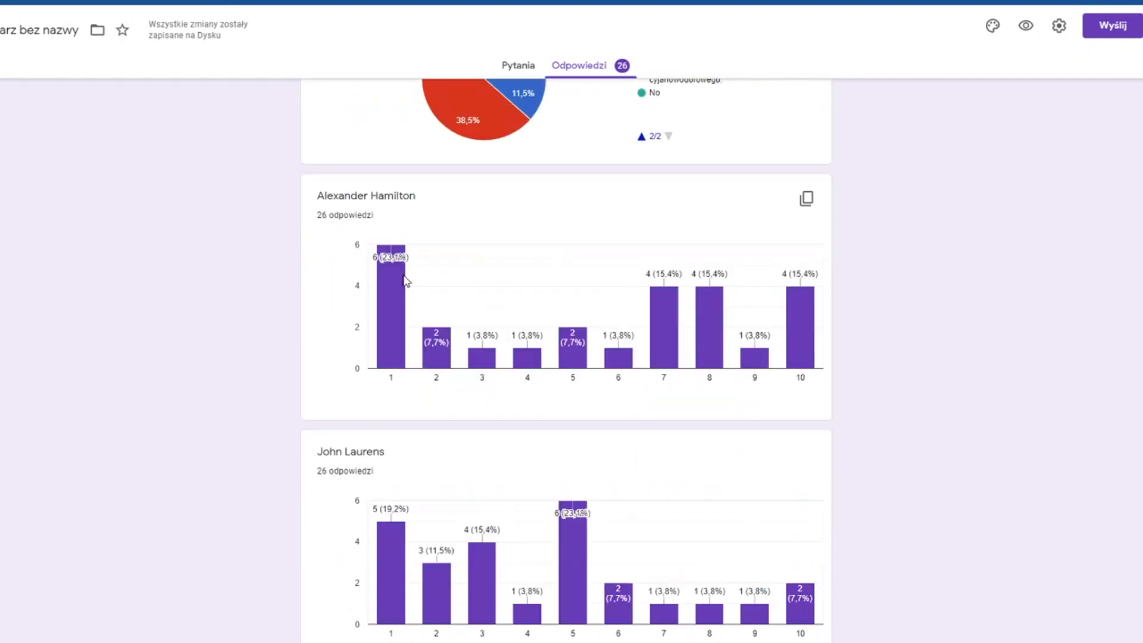
scroll(308, 357, "down", 1)
scroll(312, 365, "down", 1)
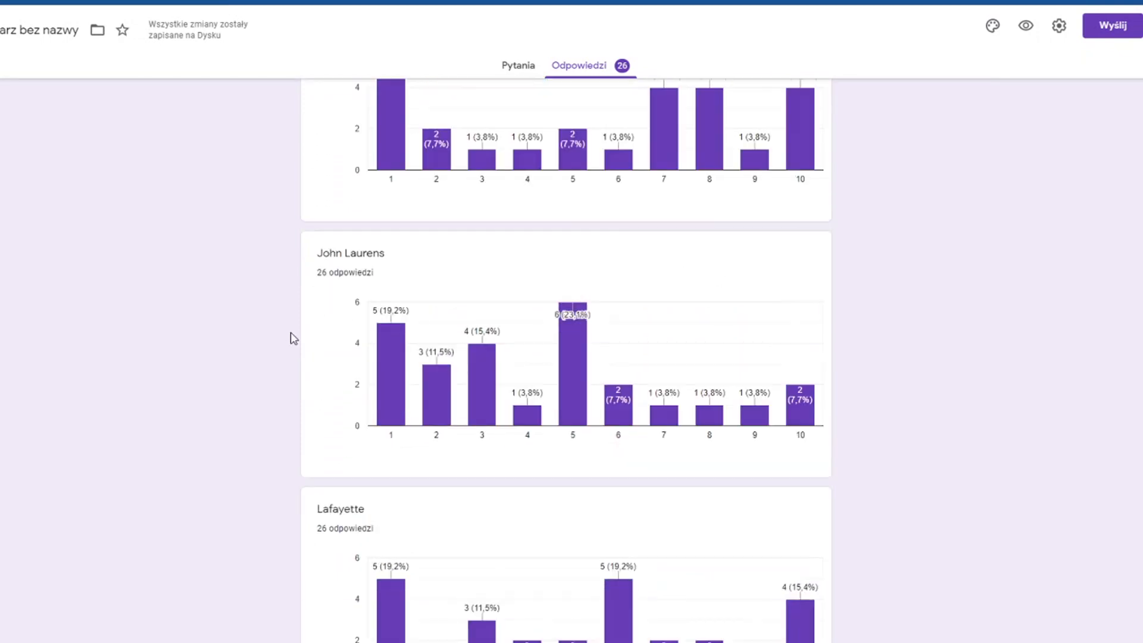
scroll(289, 335, "down", 4)
scroll(509, 394, "down", 5)
scroll(509, 394, "down", 2)
scroll(447, 339, "down", 7)
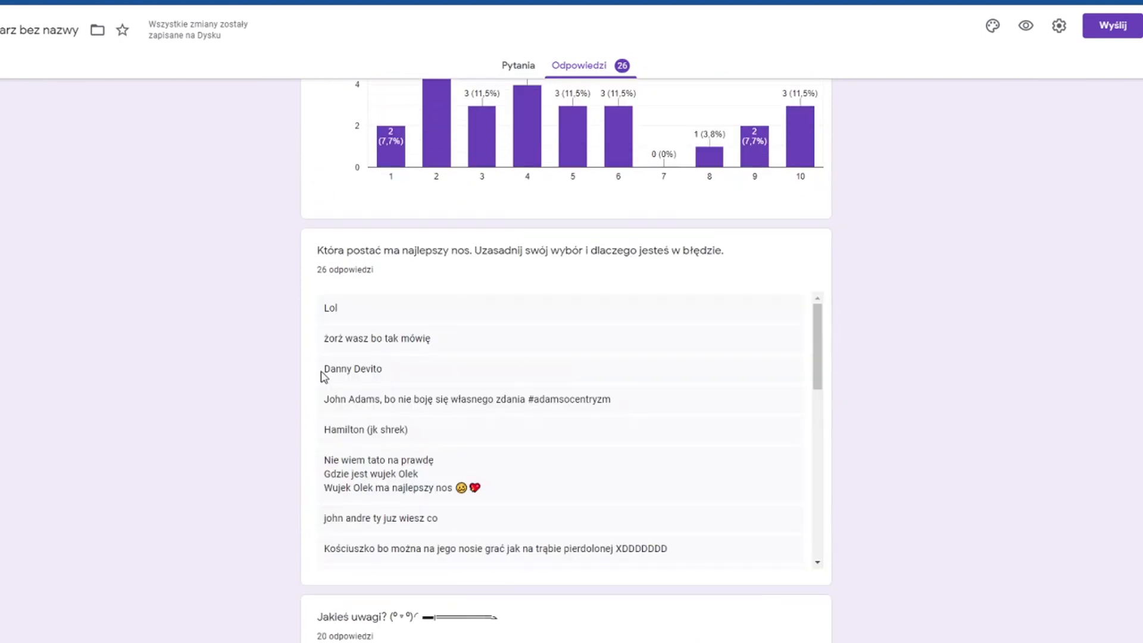
- Highlight the best-nose replies: Danny Devito, Hamilton (jk shrek) and part of the Kościuszko answer
left_click_drag(323, 370, 387, 378)
left_click_drag(325, 430, 412, 431)
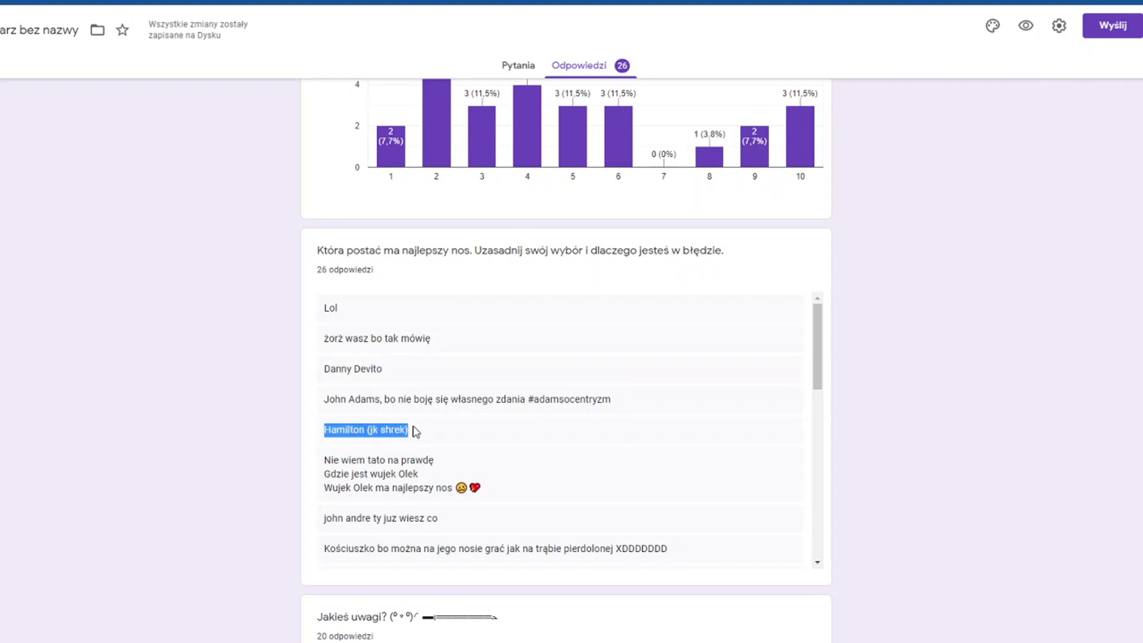
scroll(413, 432, "down", 1)
scroll(413, 432, "down", 2)
left_click_drag(335, 388, 407, 387)
scroll(407, 388, "down", 1)
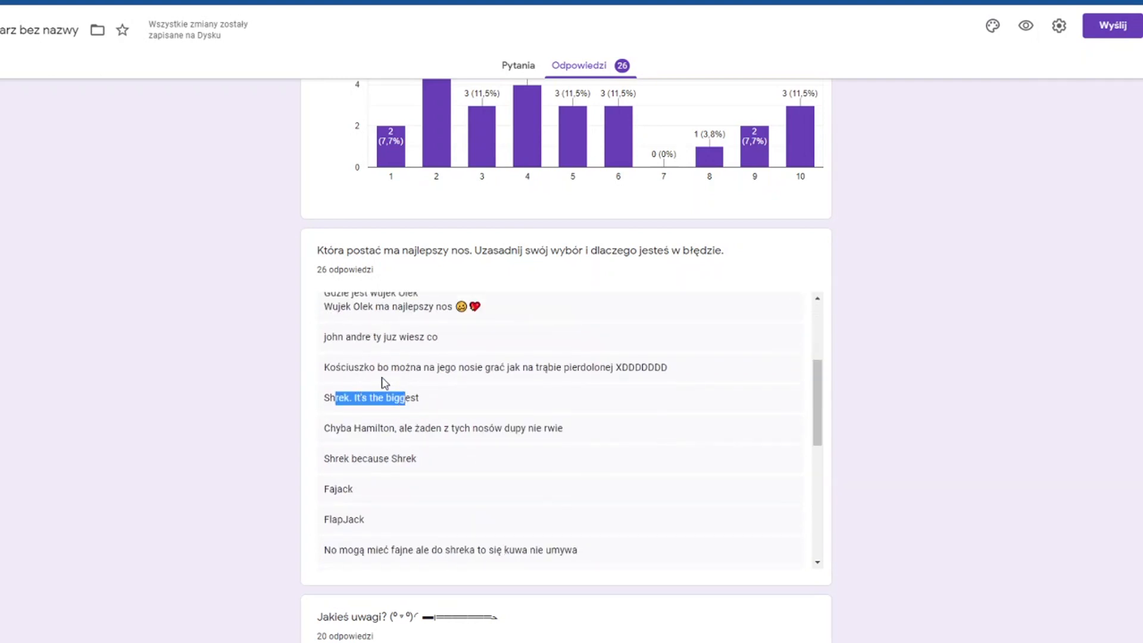
left_click_drag(328, 367, 620, 367)
scroll(330, 294, "down", 4)
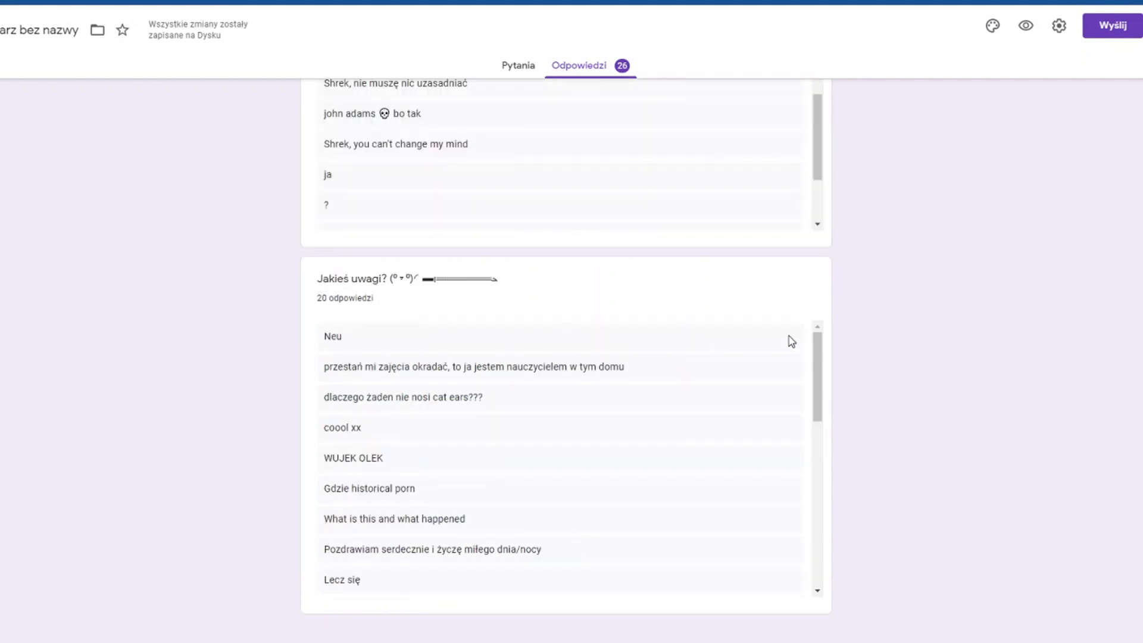
scroll(438, 397, "down", 1)
left_click_drag(345, 362, 455, 362)
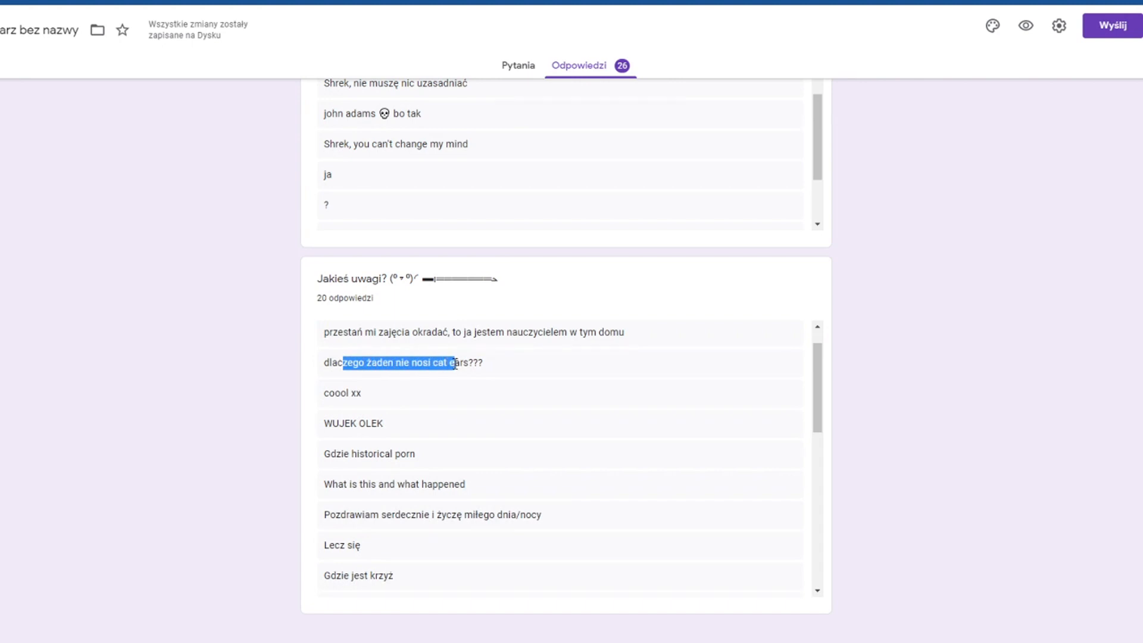
scroll(402, 393, "down", 1)
left_click_drag(330, 419, 426, 421)
scroll(427, 421, "down", 1)
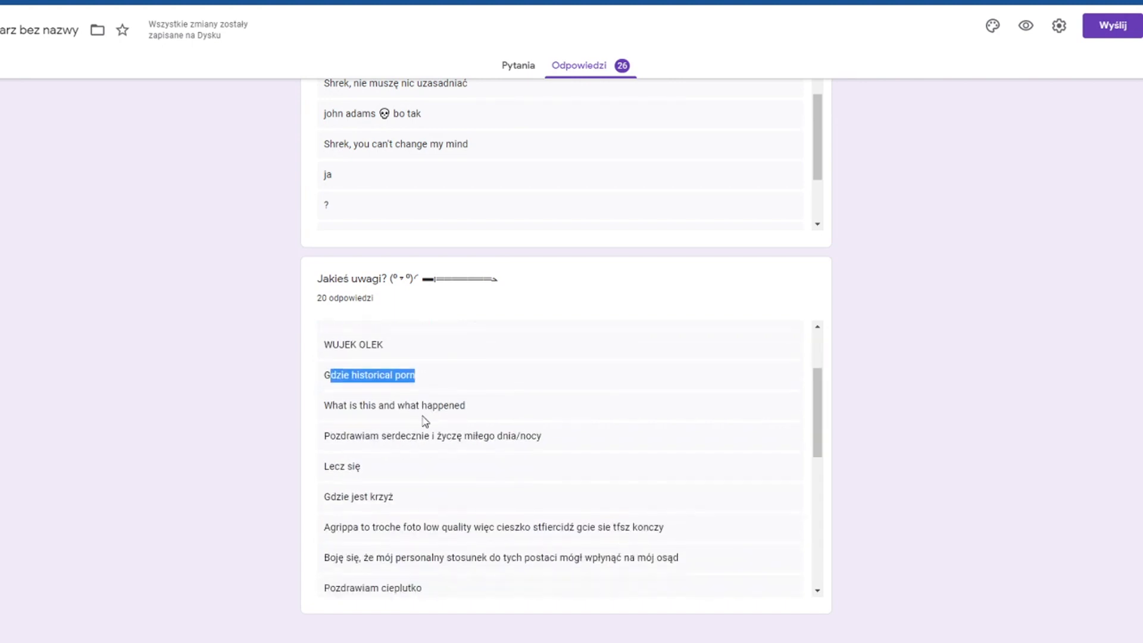
scroll(426, 420, "down", 1)
left_click_drag(331, 422, 364, 426)
scroll(382, 426, "down", 1)
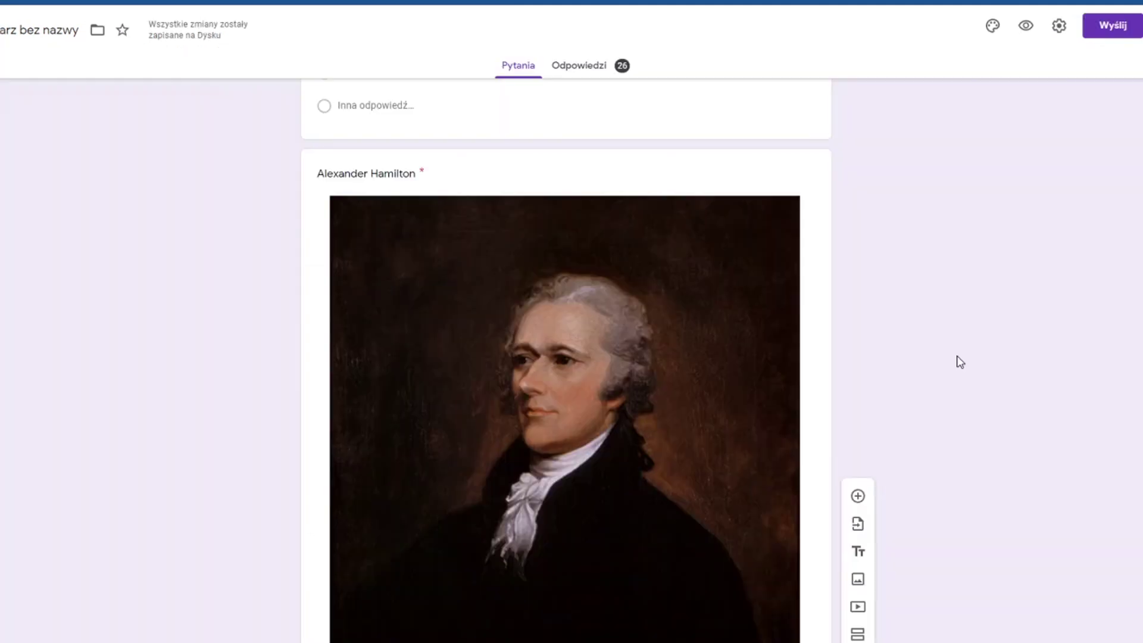
scroll(958, 361, "down", 3)
scroll(958, 362, "down", 2)
scroll(958, 363, "down", 2)
scroll(956, 365, "down", 3)
scroll(955, 366, "down", 3)
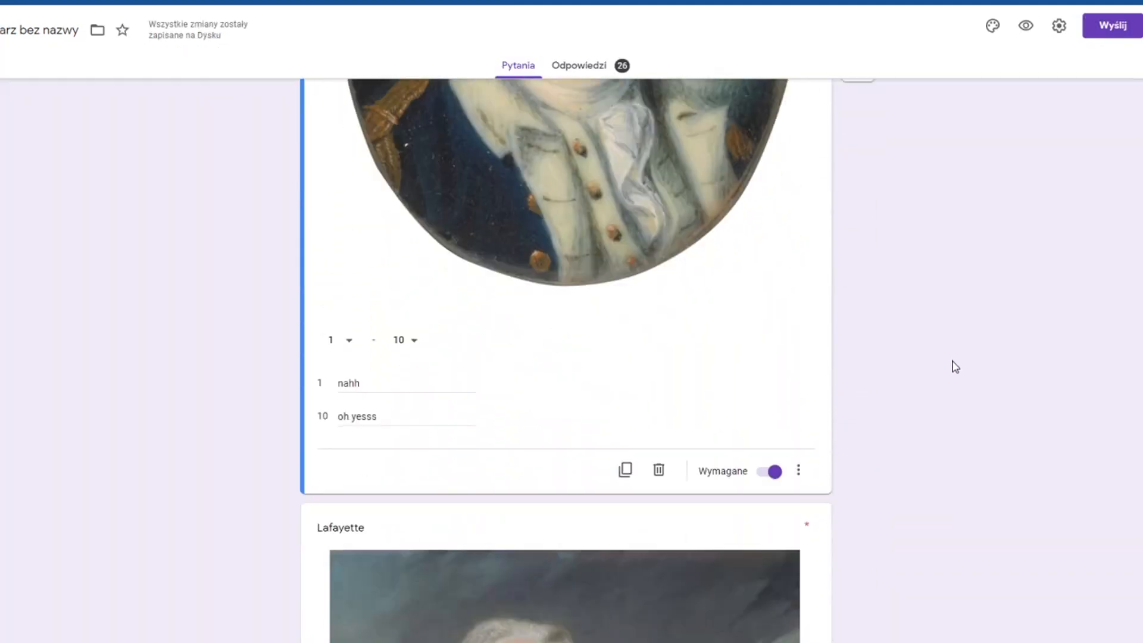
scroll(954, 366, "up", 7)
scroll(927, 385, "up", 5)
scroll(860, 413, "down", 1)
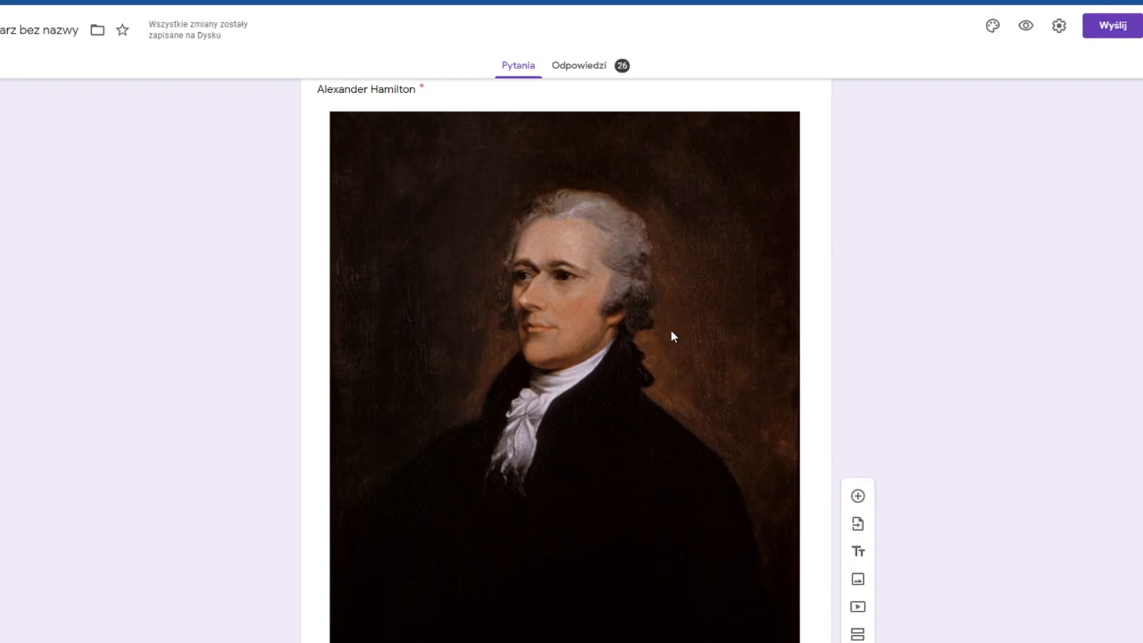
scroll(651, 340, "down", 9)
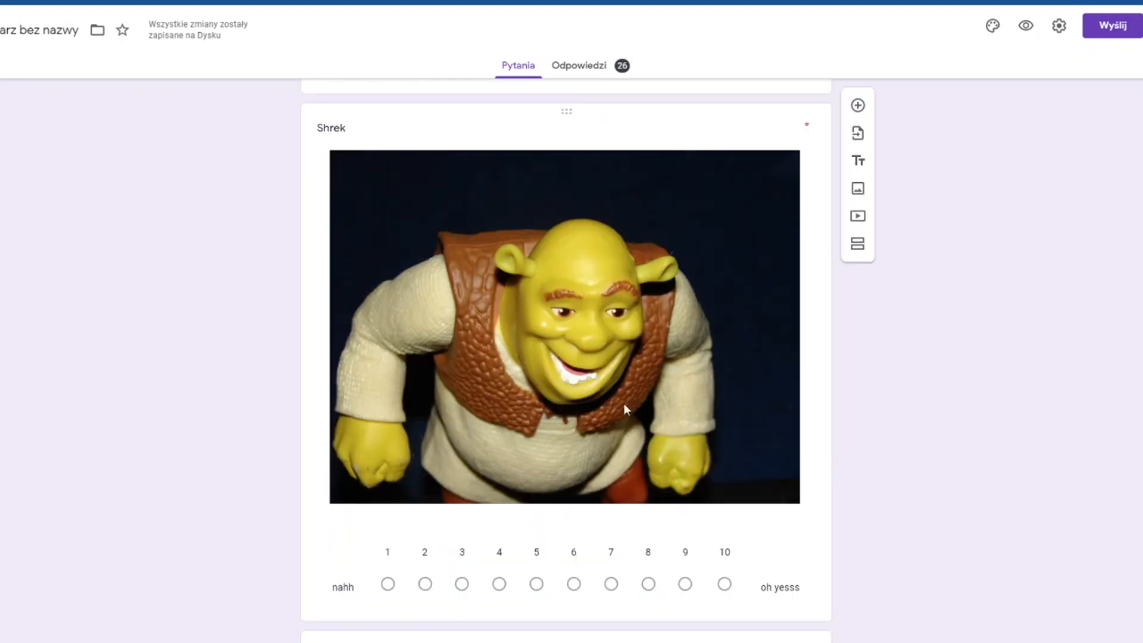
scroll(745, 461, "down", 6)
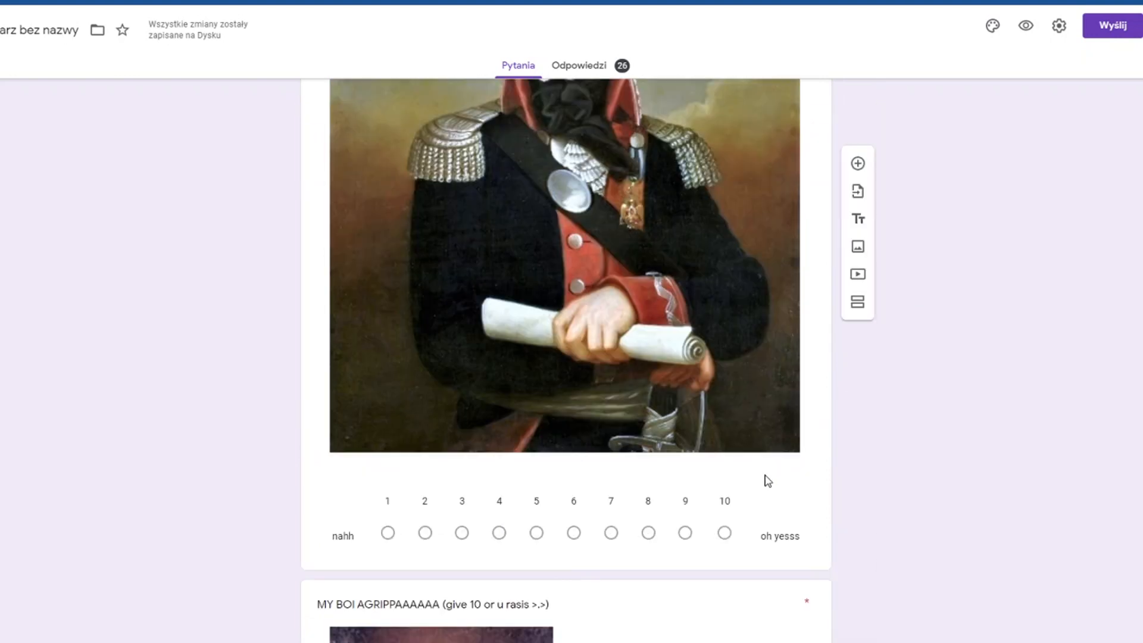
scroll(763, 477, "down", 4)
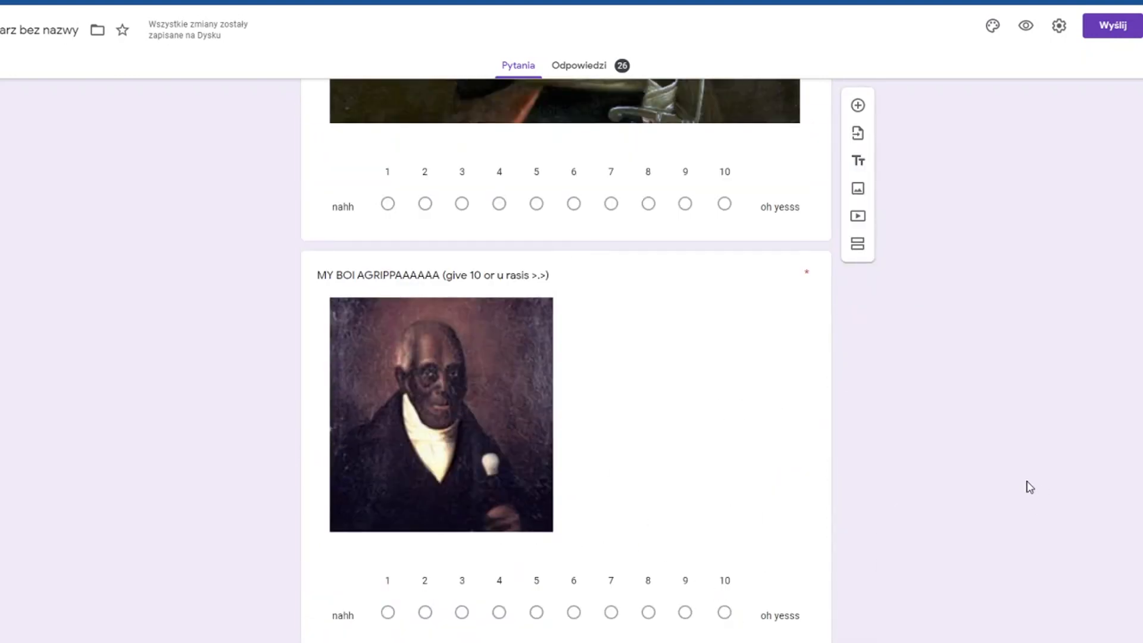
scroll(991, 497, "down", 6)
scroll(991, 497, "down", 1)
scroll(990, 498, "up", 2)
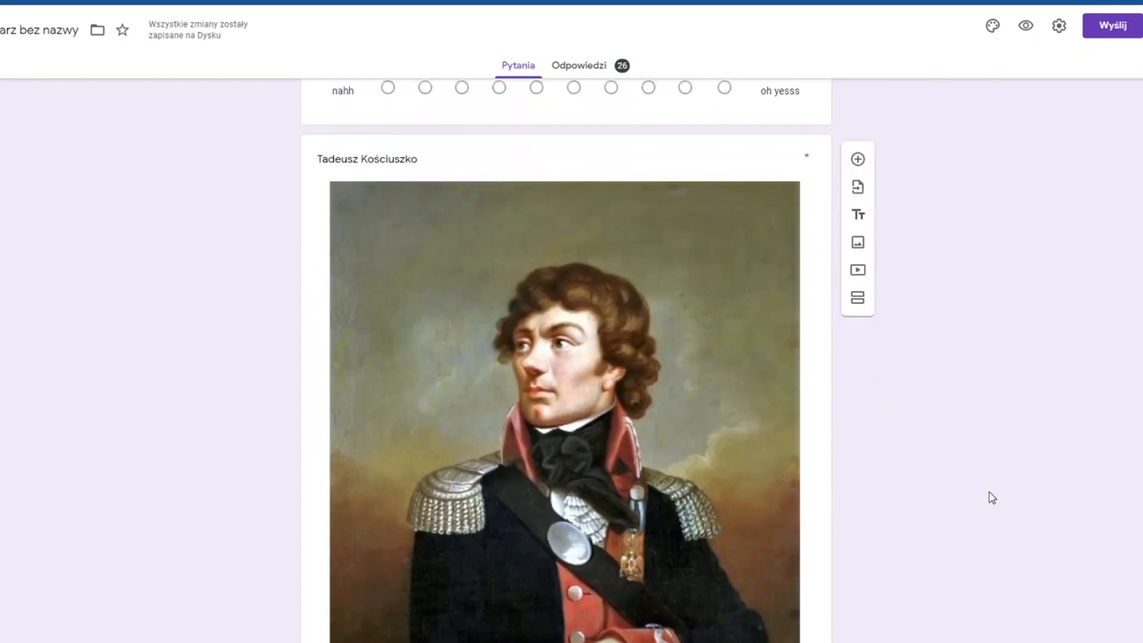
scroll(912, 545, "down", 1)
scroll(733, 613, "down", 1)
scroll(864, 384, "down", 6)
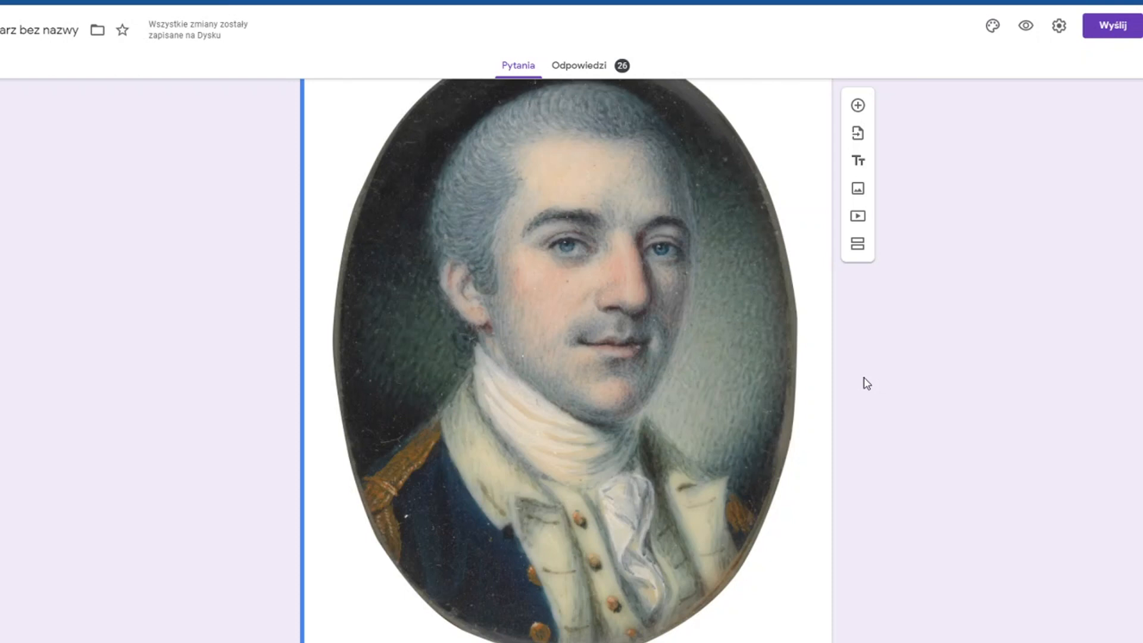
scroll(865, 383, "down", 5)
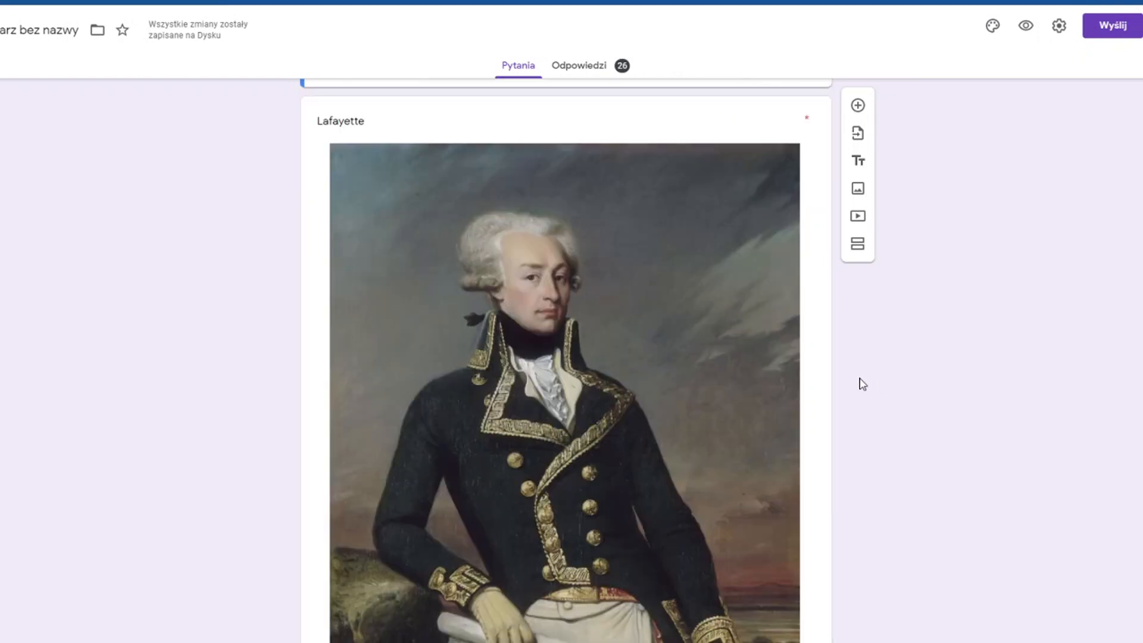